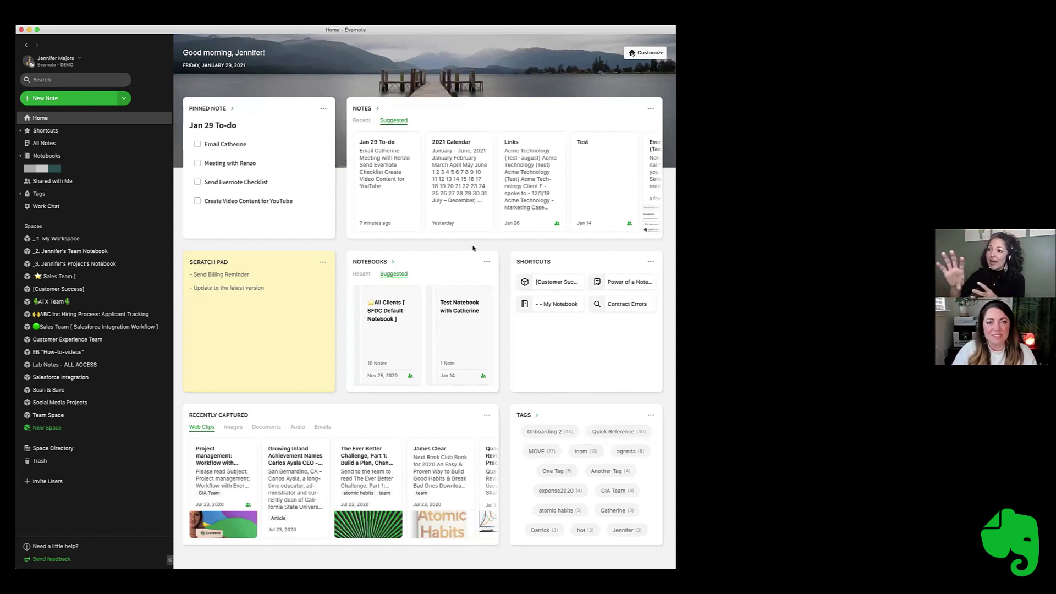
Switch the Notes widget to Recent and scroll up and down the Home page.
left_click(362, 121)
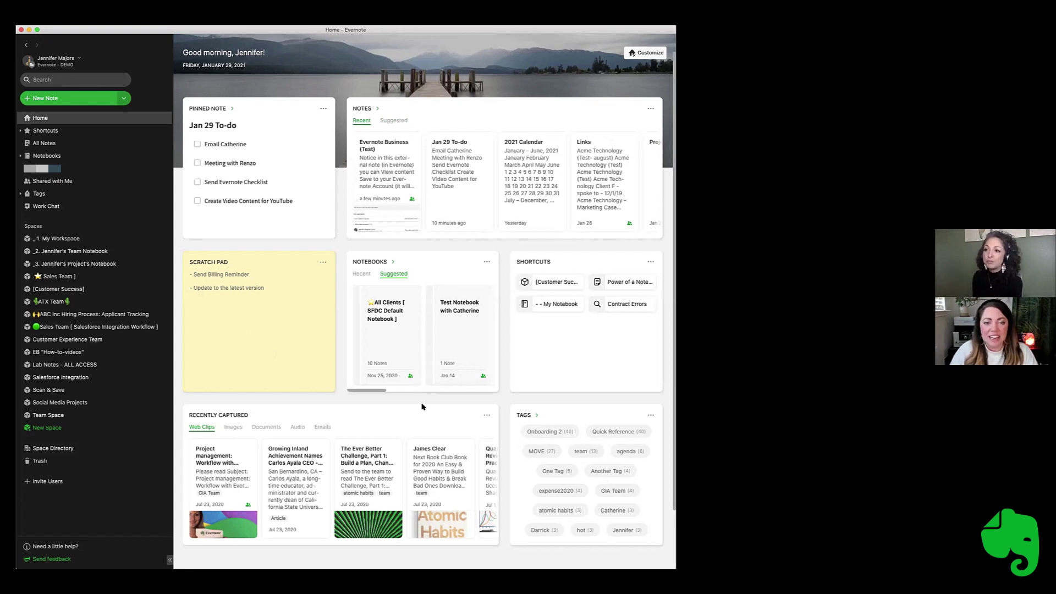
scroll(651, 316, "up", 2)
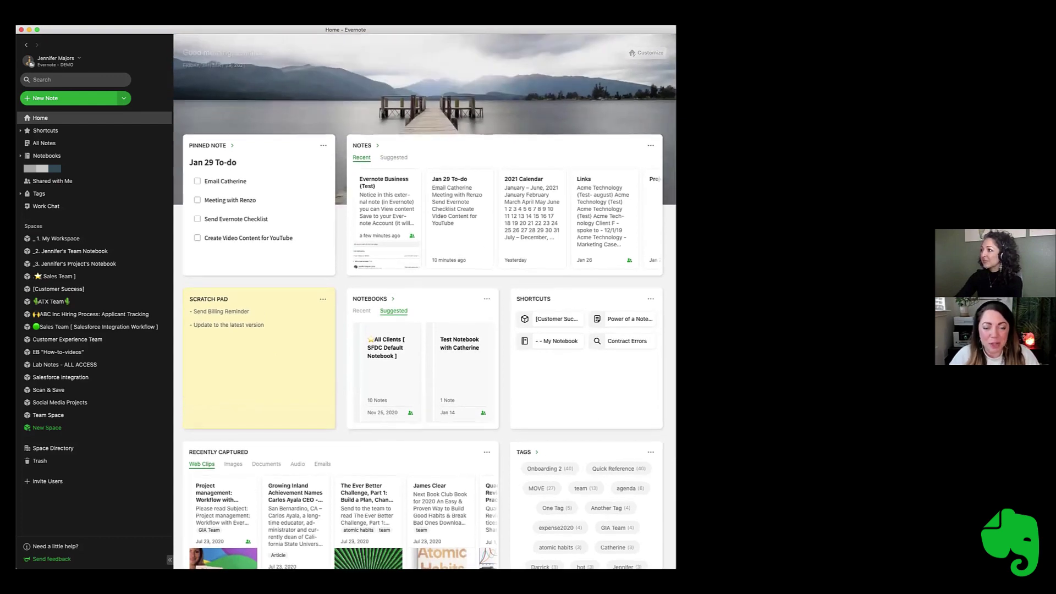
scroll(384, 292, "down", 3)
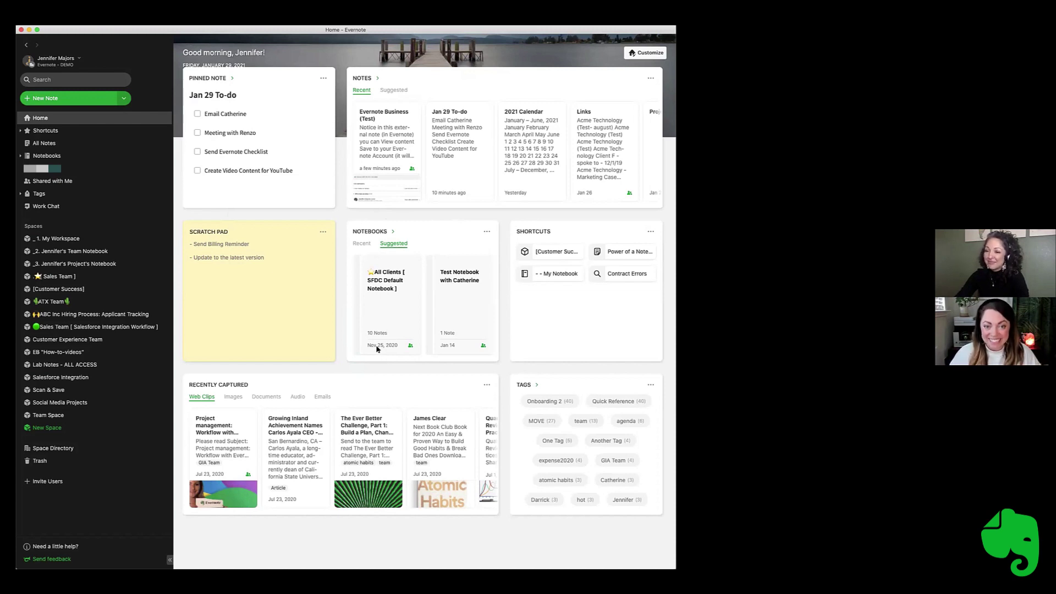
scroll(378, 348, "up", 1)
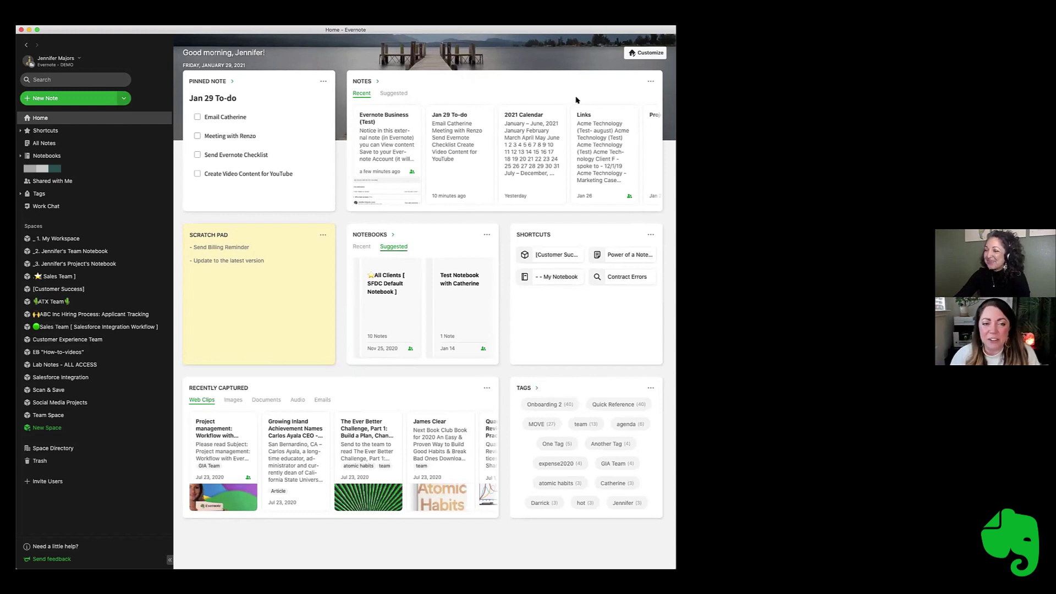
Show Suggested notes, browse the card carousel sideways, then scroll the Home page.
left_click(394, 93)
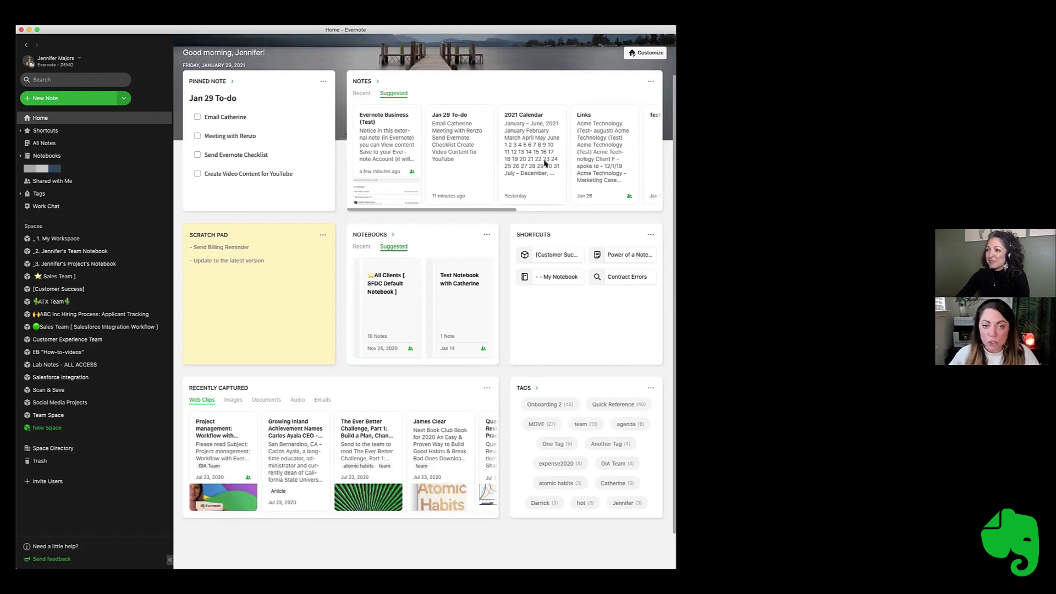
scroll(581, 161, "right", 3)
scroll(581, 161, "right", 2)
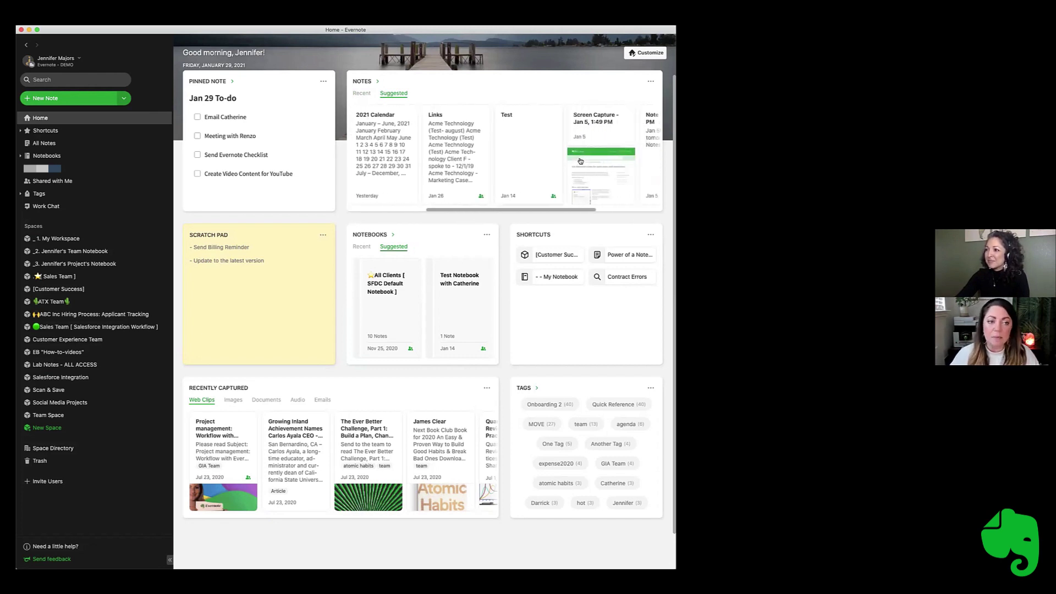
scroll(580, 161, "left", 5)
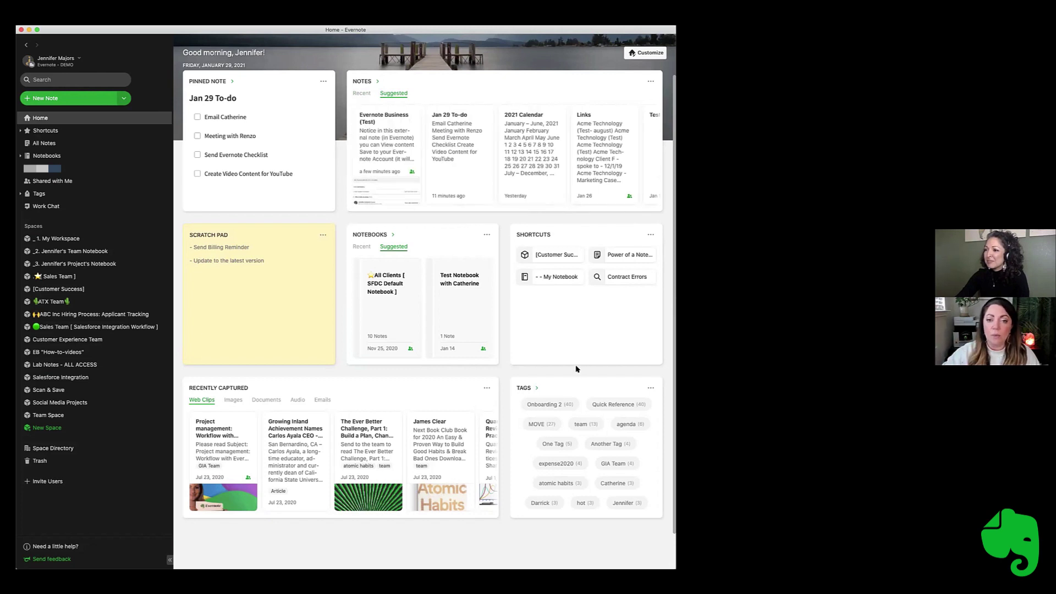
scroll(479, 376, "down", 2)
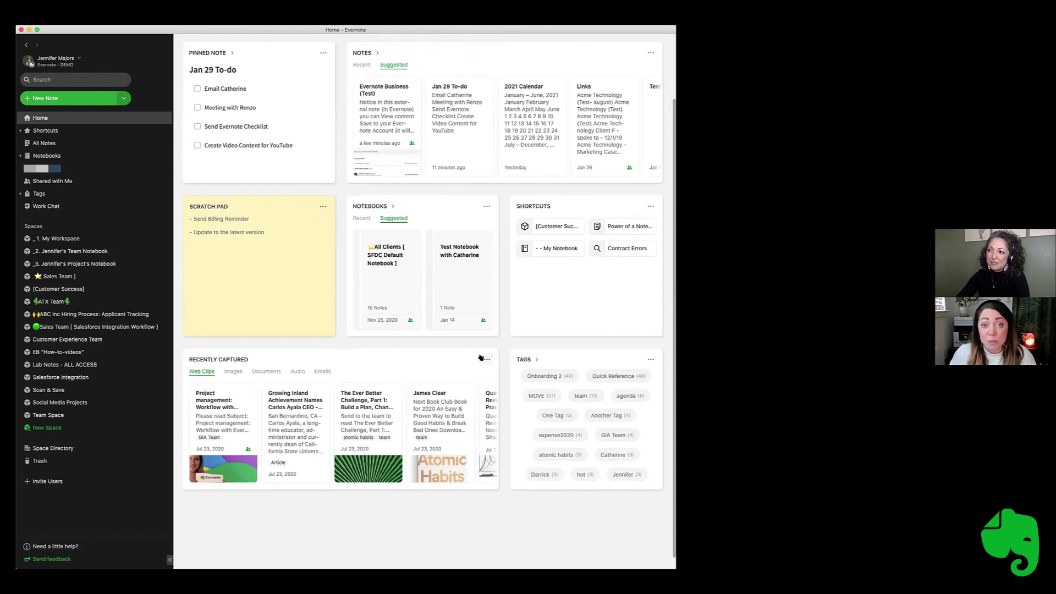
scroll(478, 205, "up", 2)
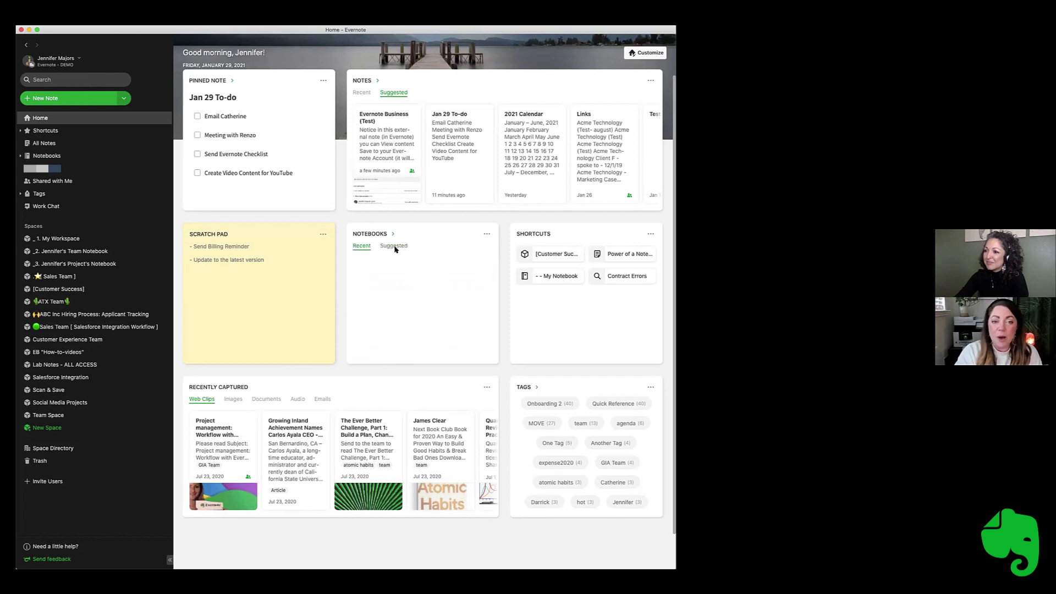
scroll(482, 275, "down", 2)
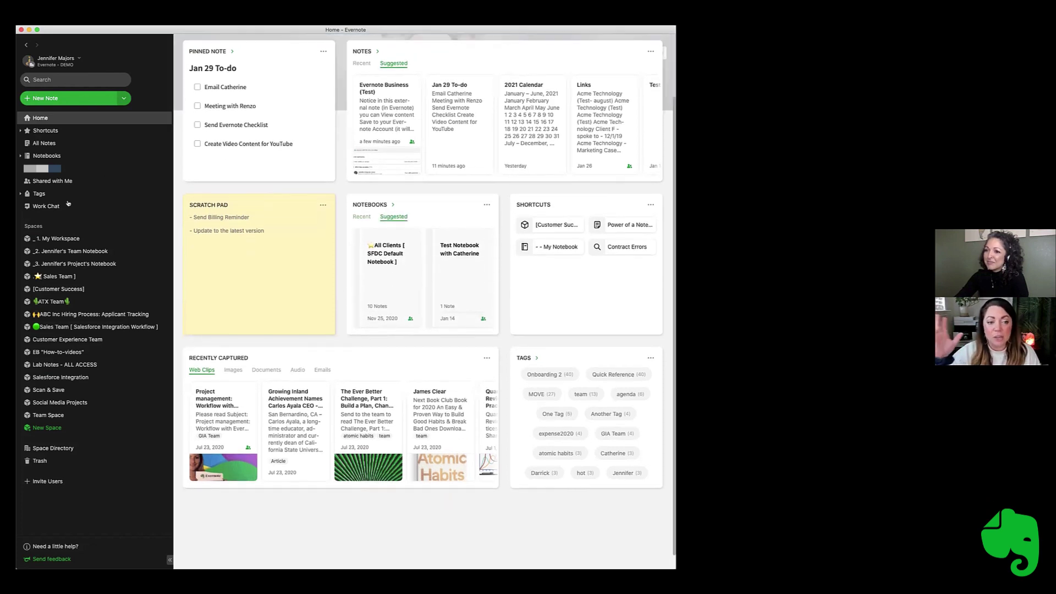
left_click(67, 271)
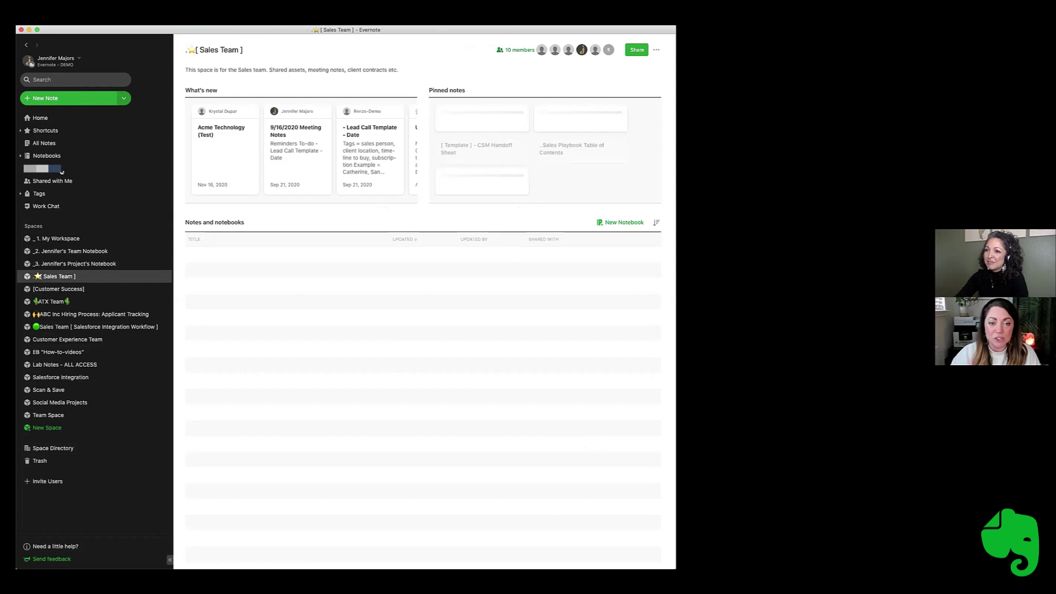
left_click(55, 118)
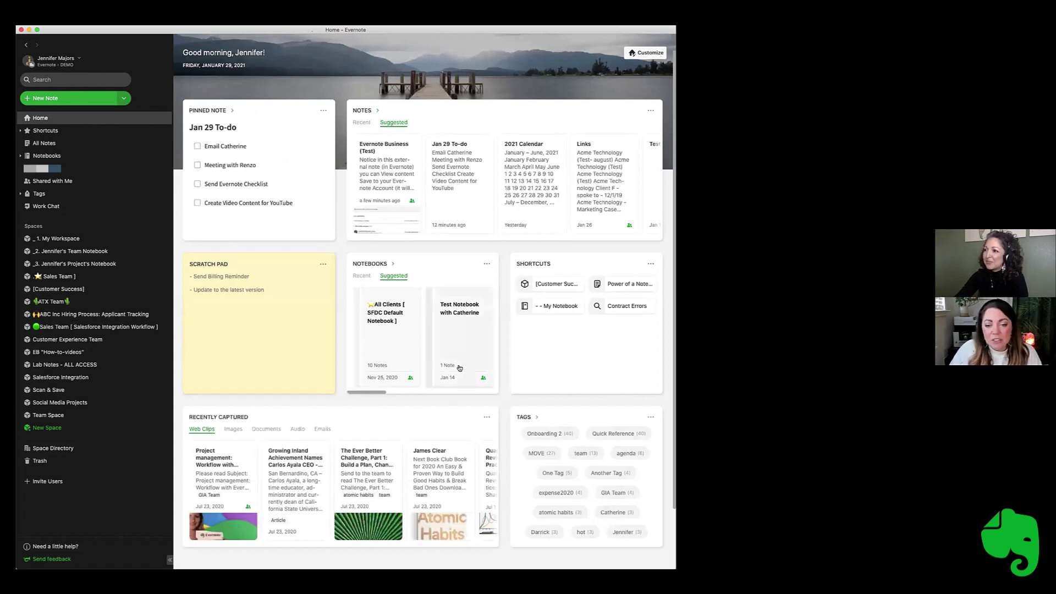
scroll(459, 368, "down", 3)
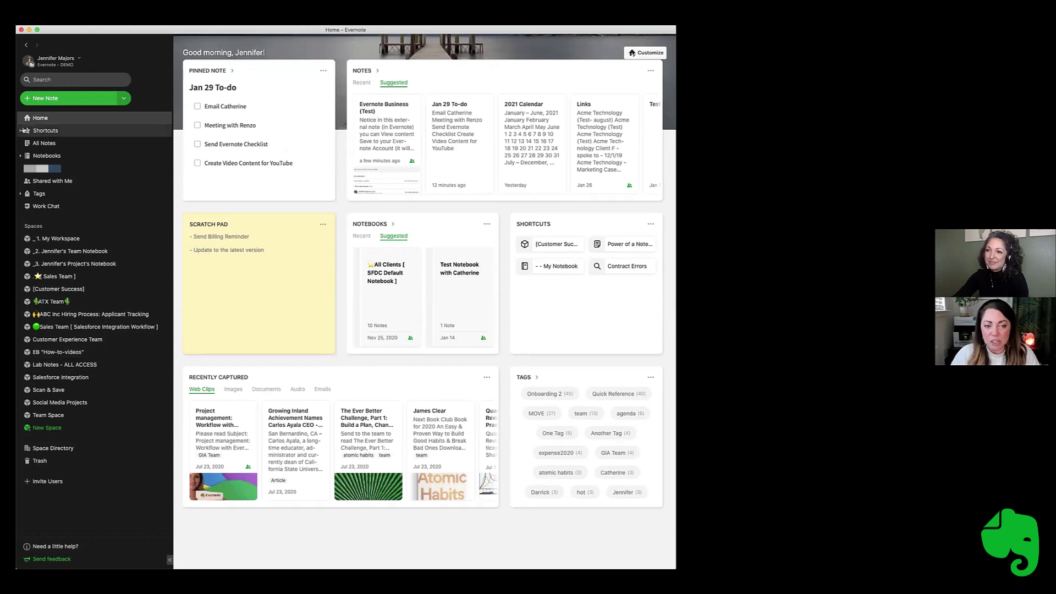
Expand then collapse Shortcuts, and collapse the sidebar to icons with Super+Alt+S.
left_click(55, 131)
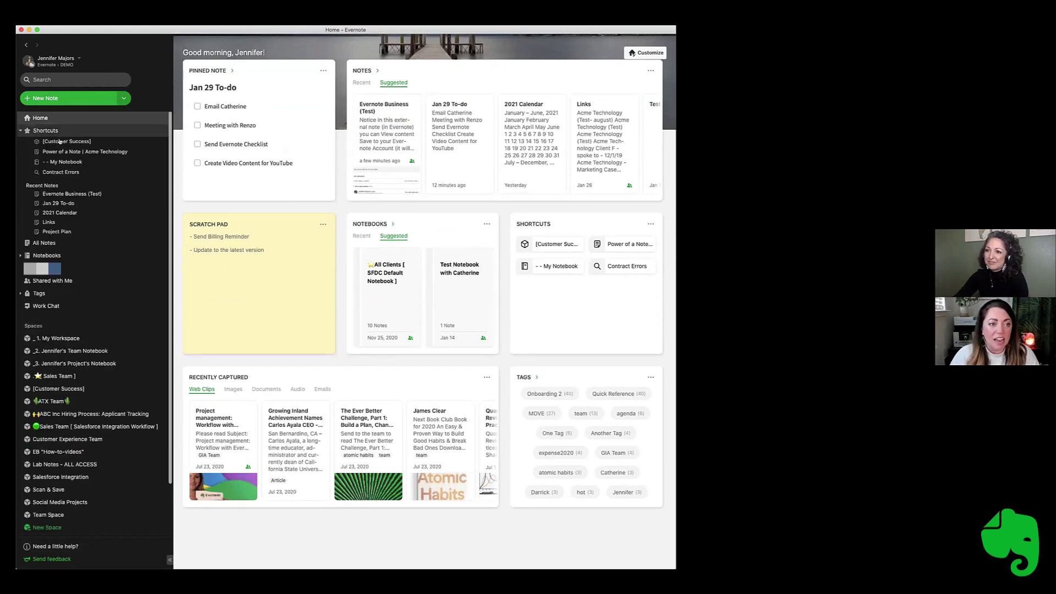
left_click(21, 131)
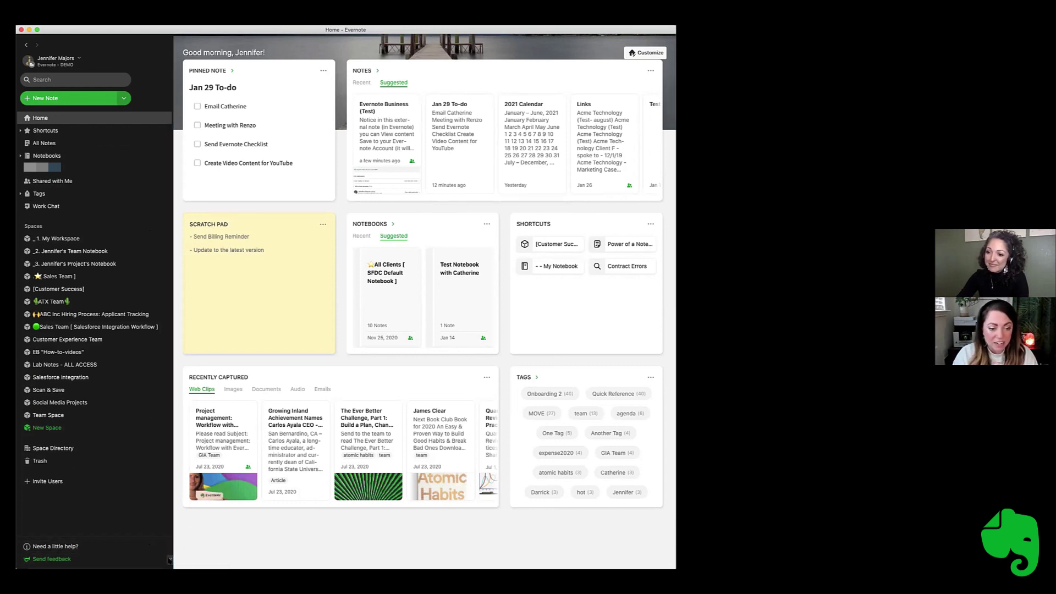
key("super+alt+s")
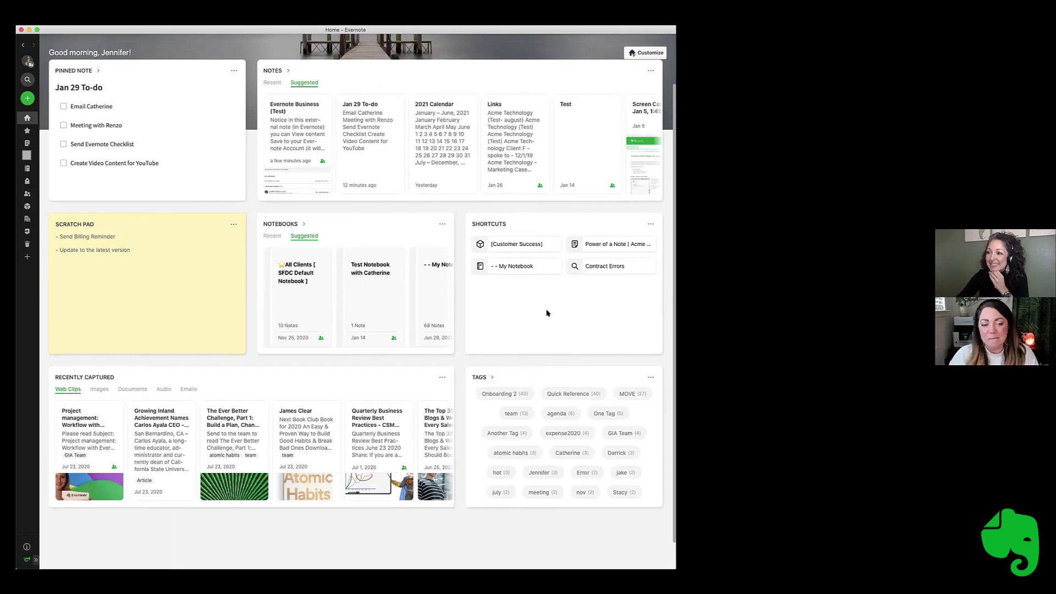
left_click(594, 246)
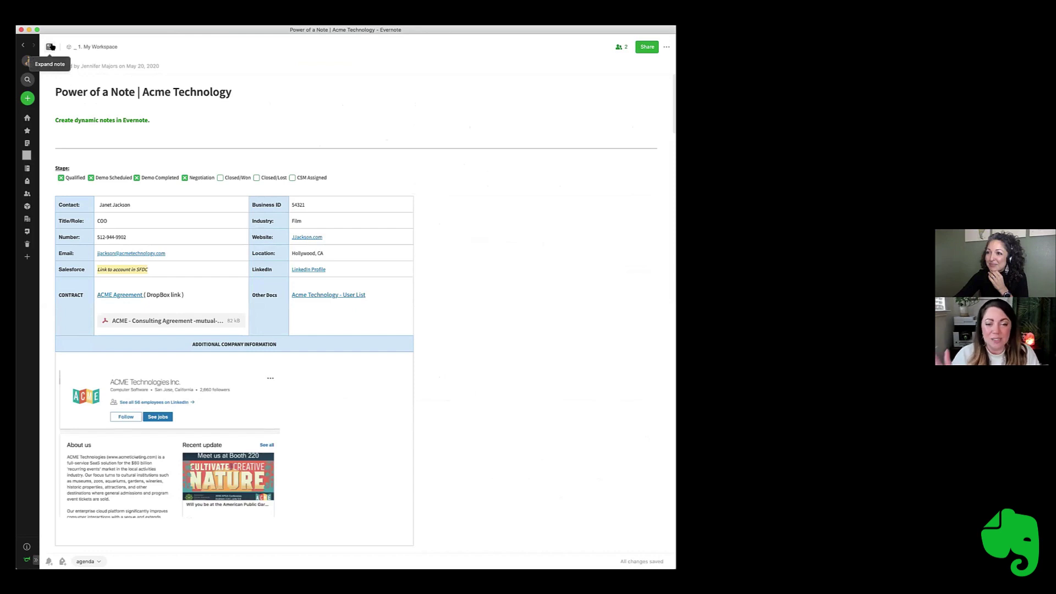
left_click(51, 47)
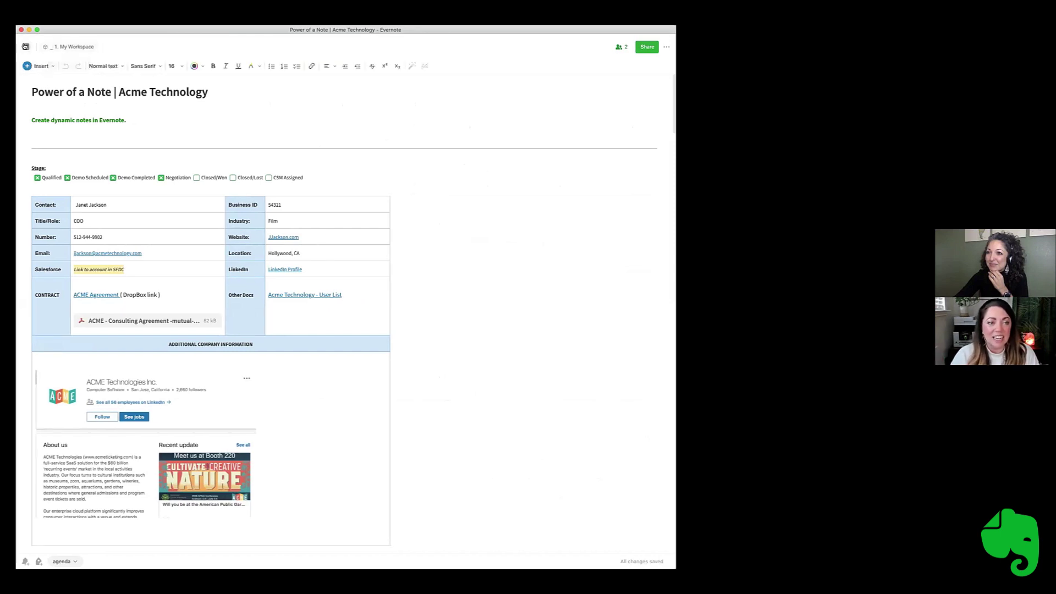
left_click(25, 46)
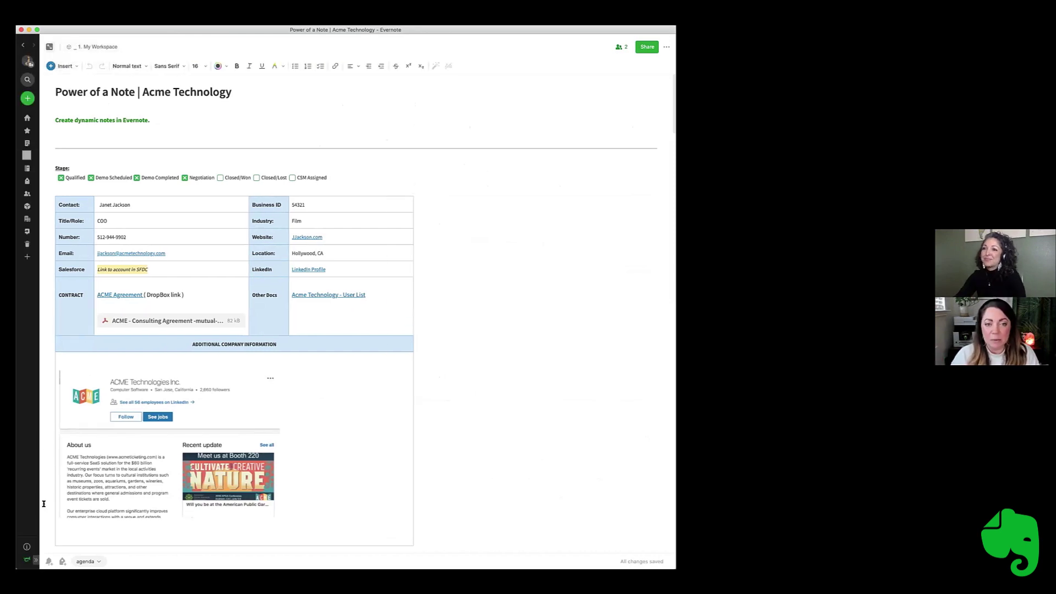
left_click(27, 118)
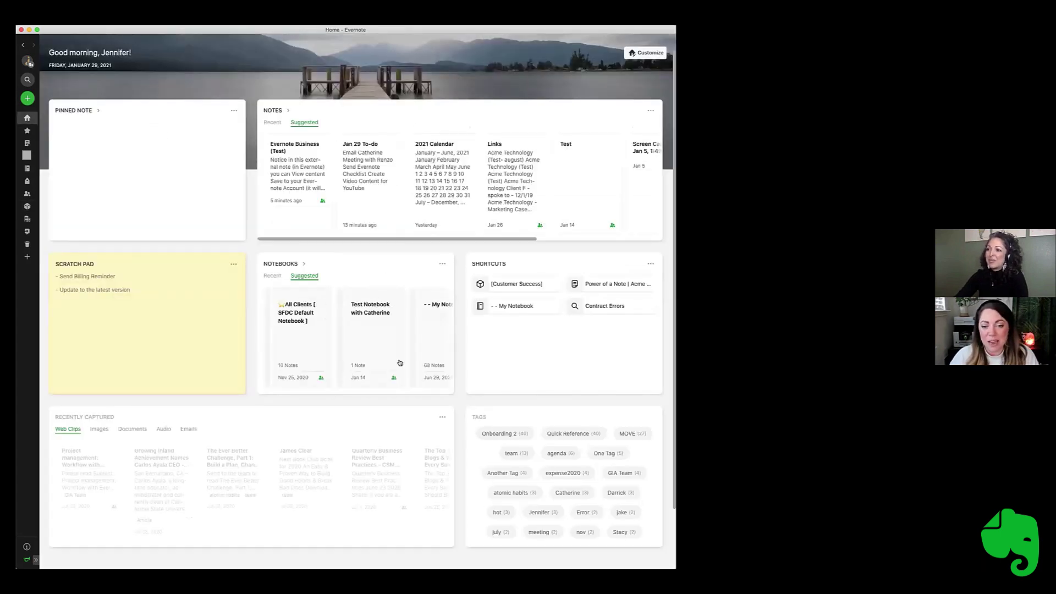
scroll(400, 363, "down", 3)
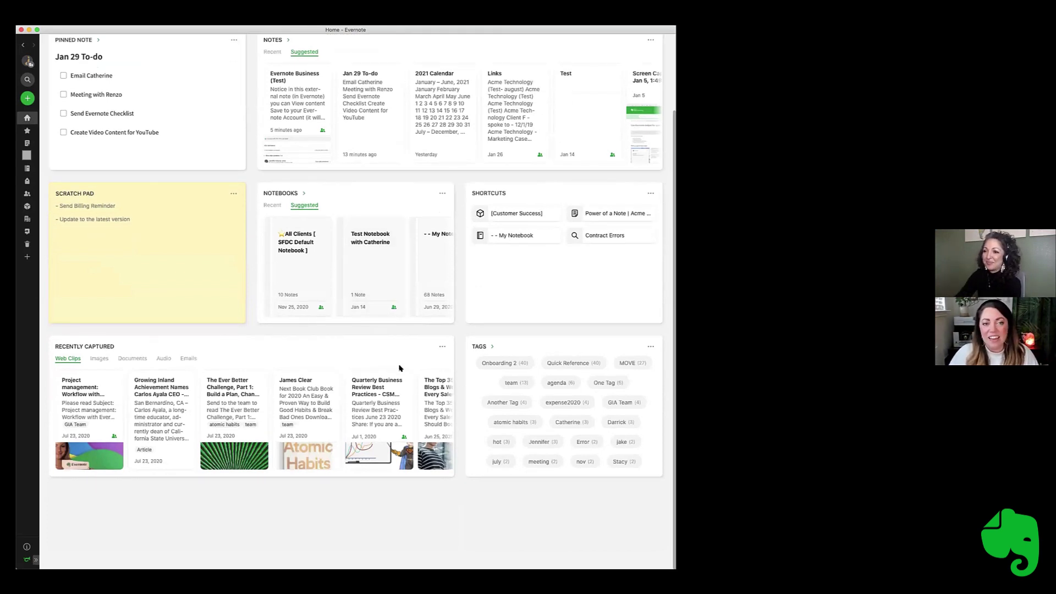
scroll(400, 363, "up", 3)
scroll(400, 369, "up", 2)
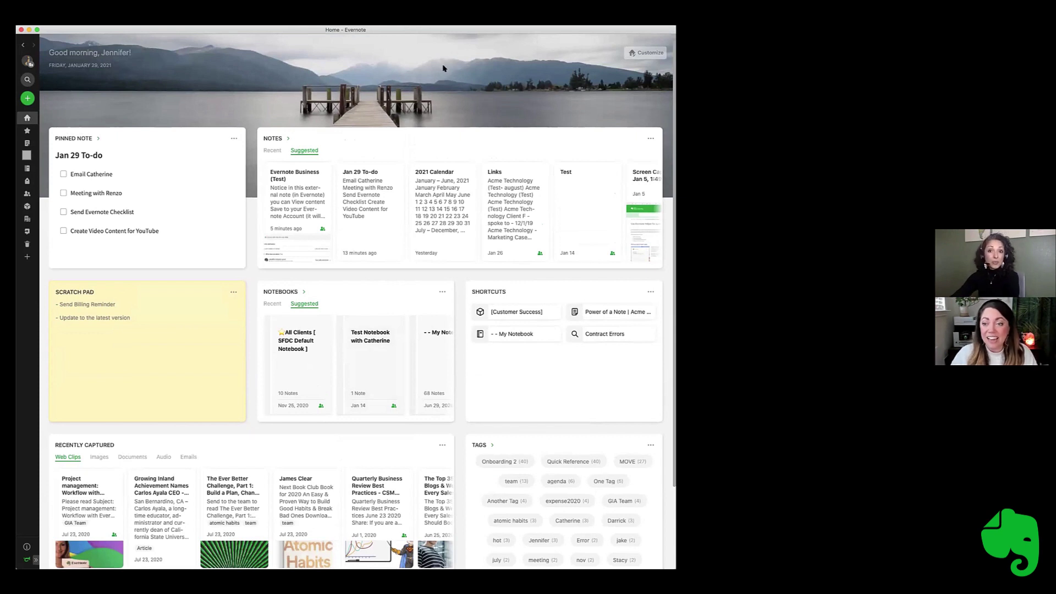
Preview succulent, sunset, wheat, lake, mug, ivy and beach houses background images.
left_click(642, 55)
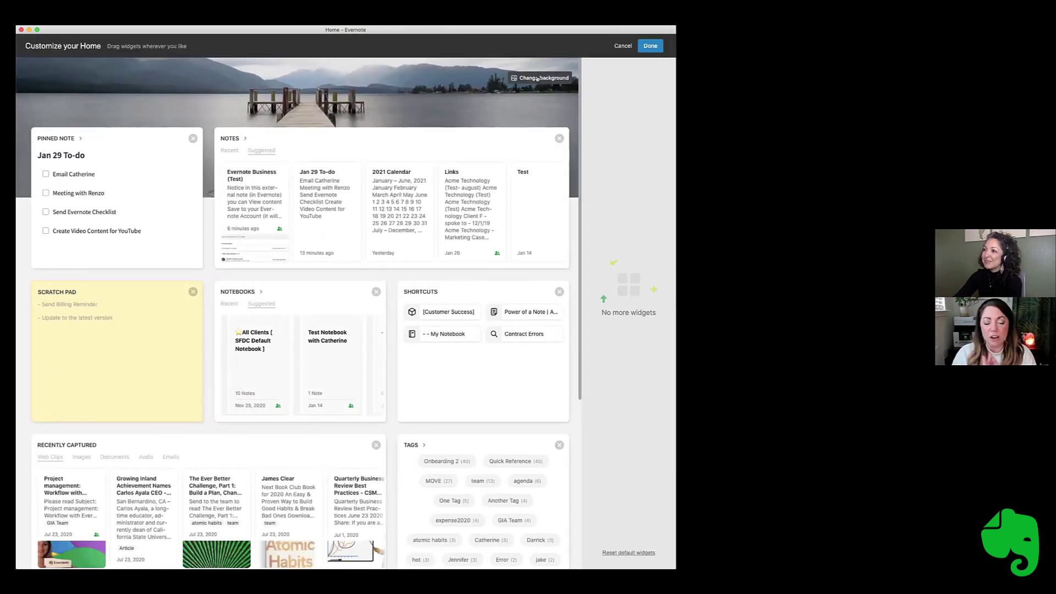
left_click(538, 77)
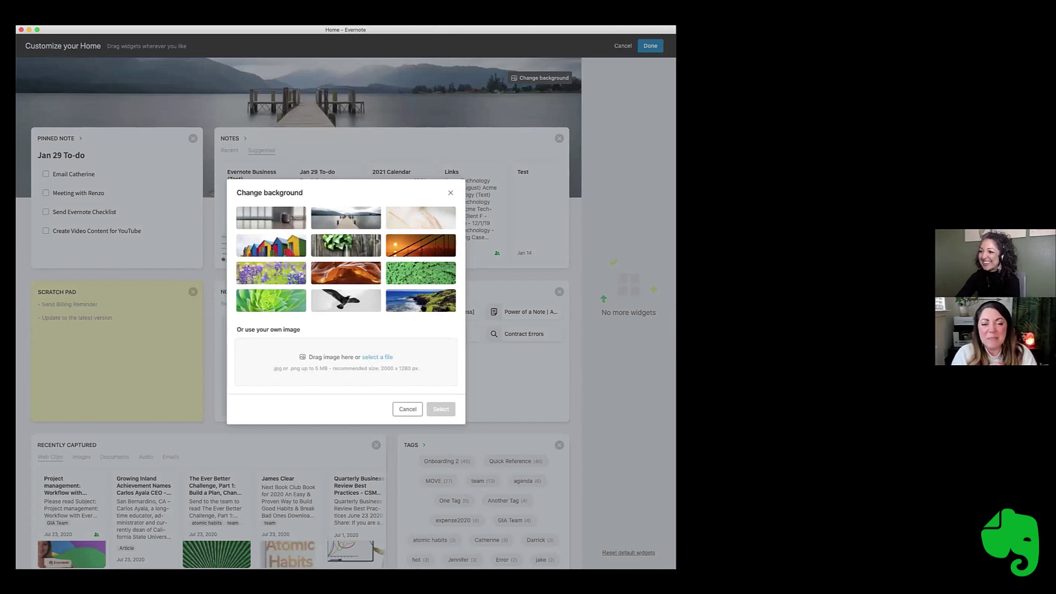
left_click(278, 303)
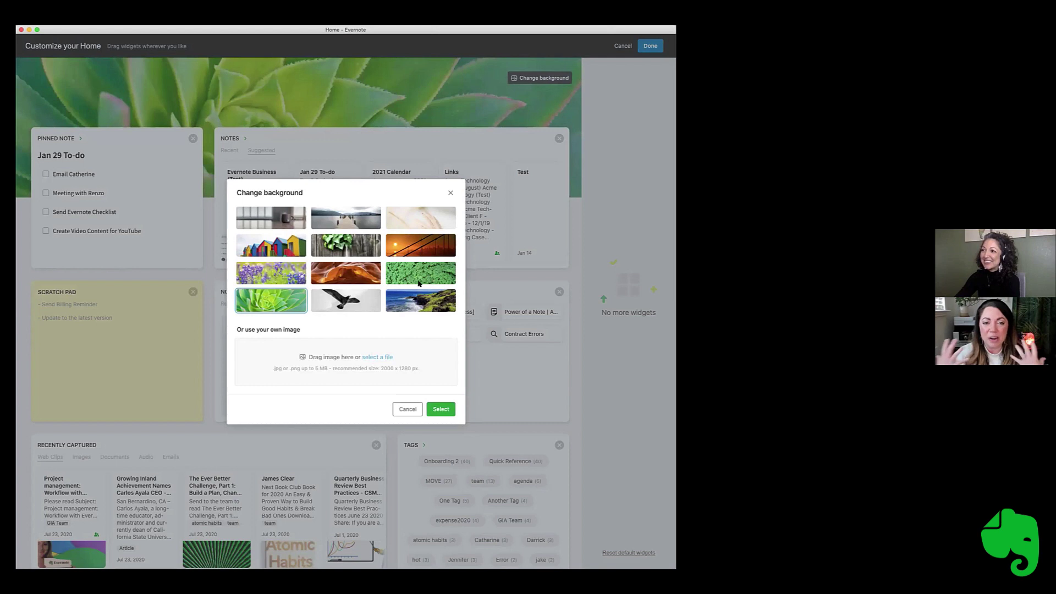
left_click(410, 244)
left_click(413, 217)
left_click(348, 220)
left_click(268, 220)
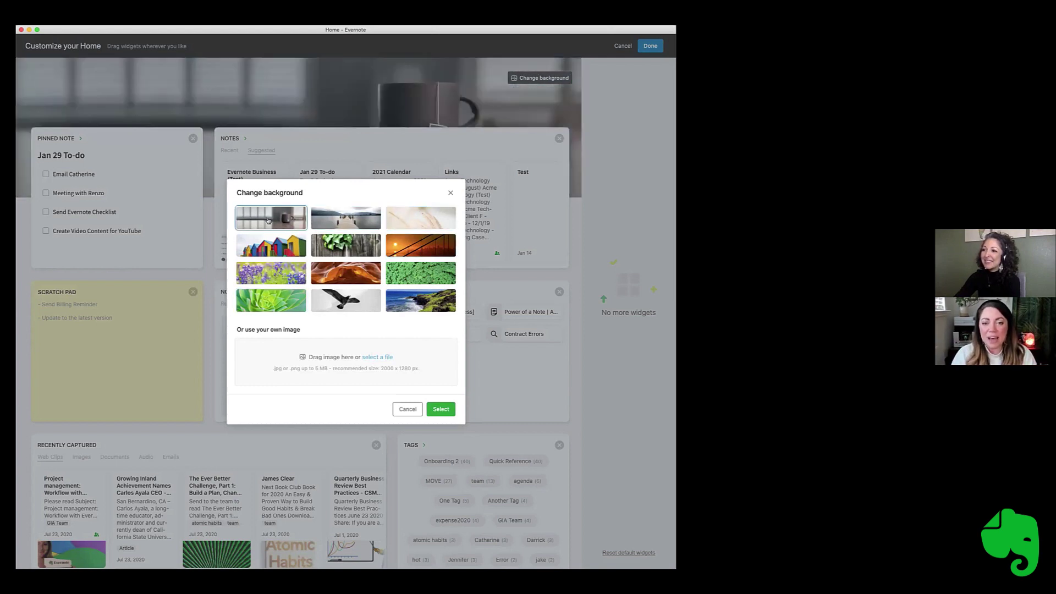
left_click(339, 241)
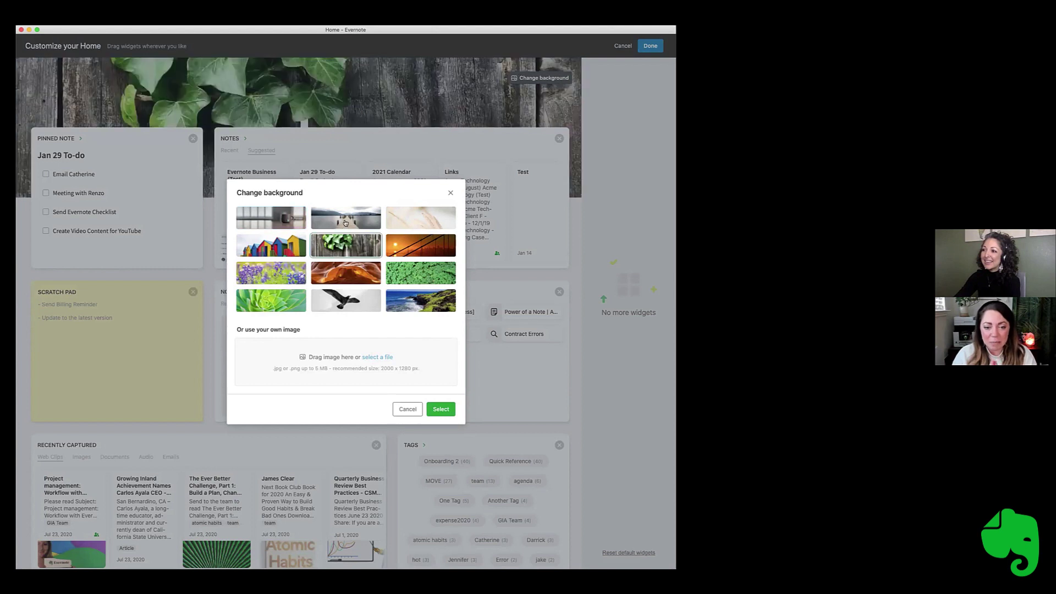
left_click(295, 245)
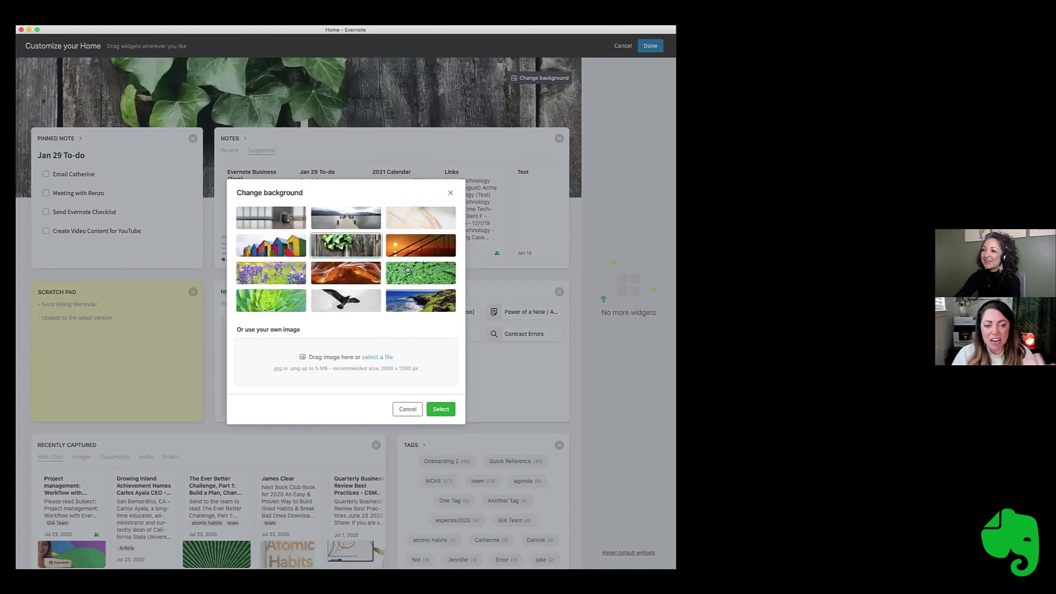
Select the green clover image and save the Home customization.
left_click(411, 269)
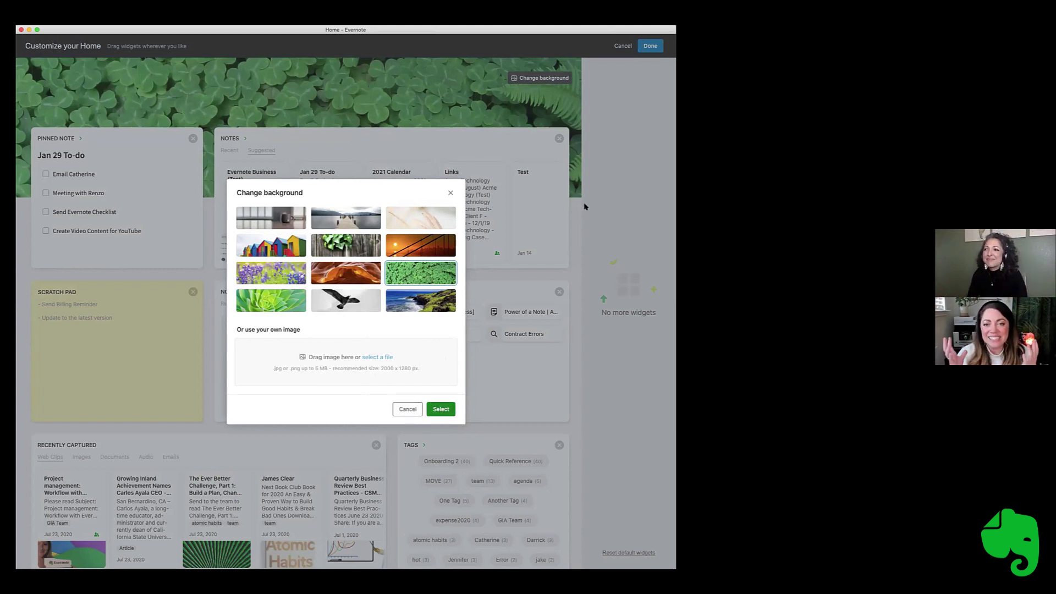
key("Escape")
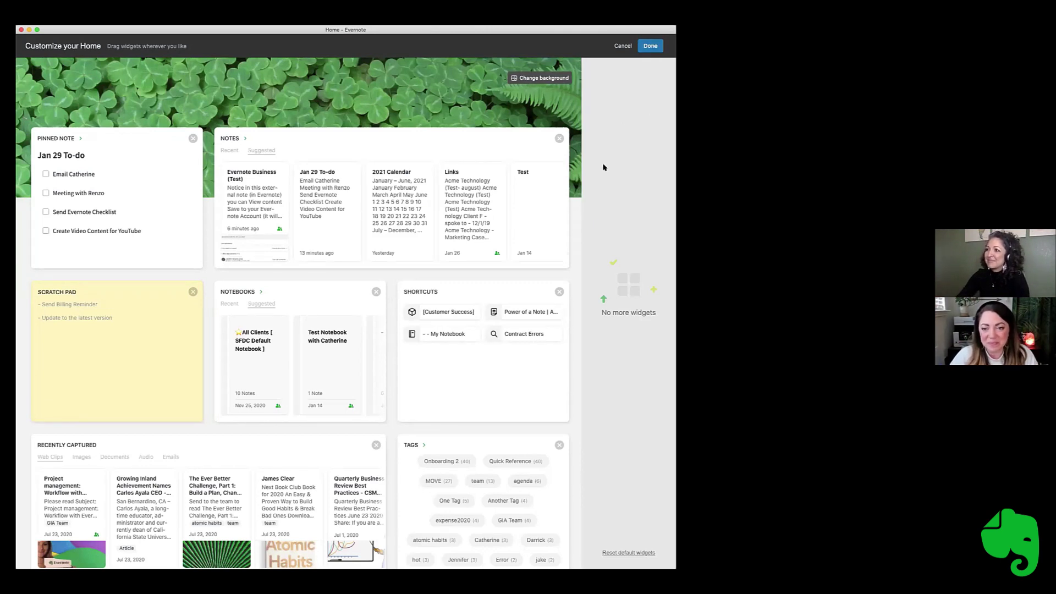
key("Return")
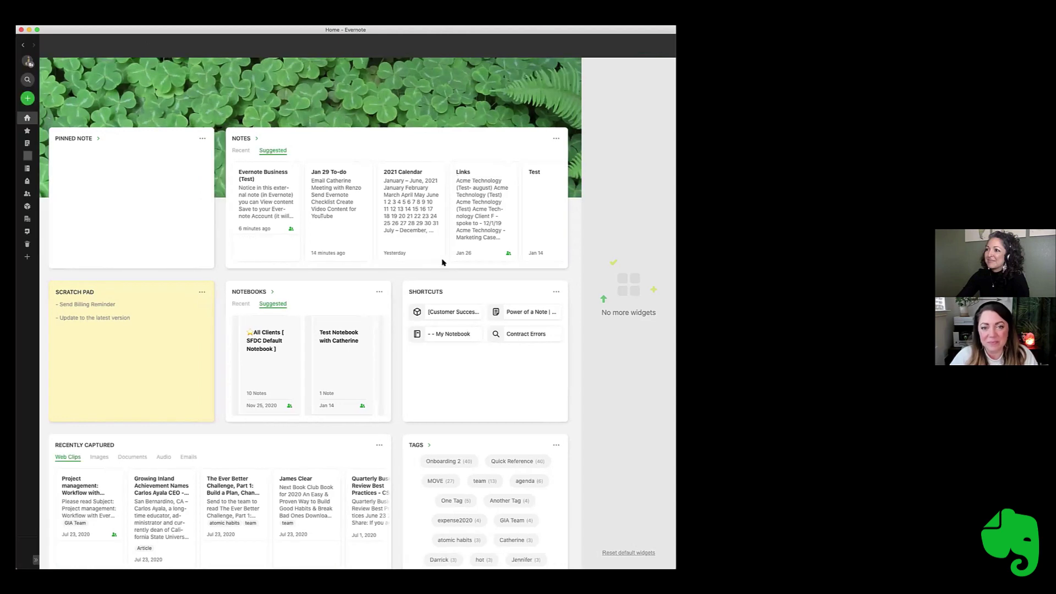